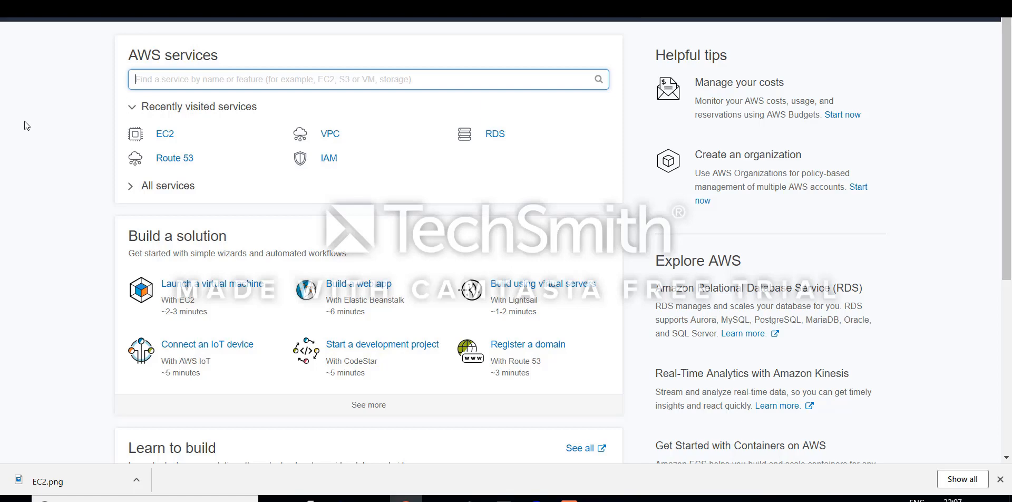
- Open the EC2 service's Instances page and start launching a new instance
click(147, 19)
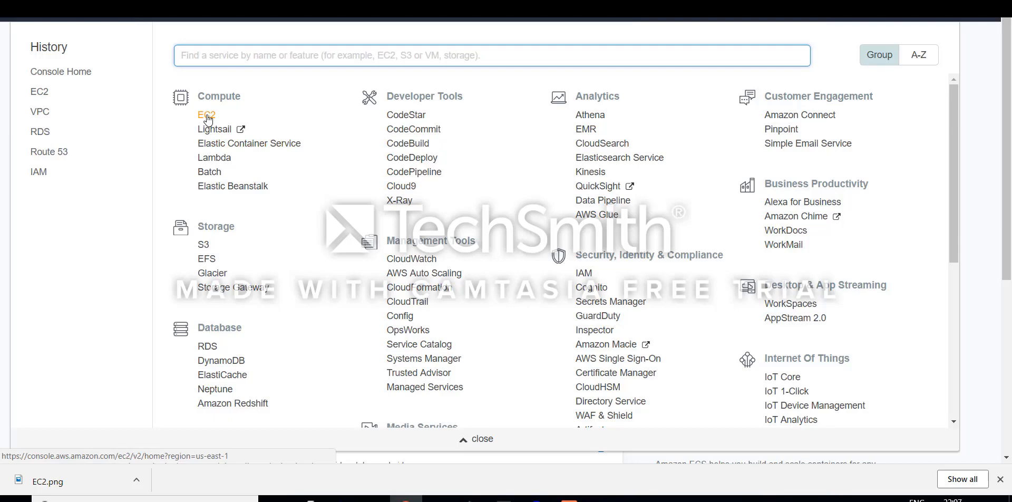
click(445, 136)
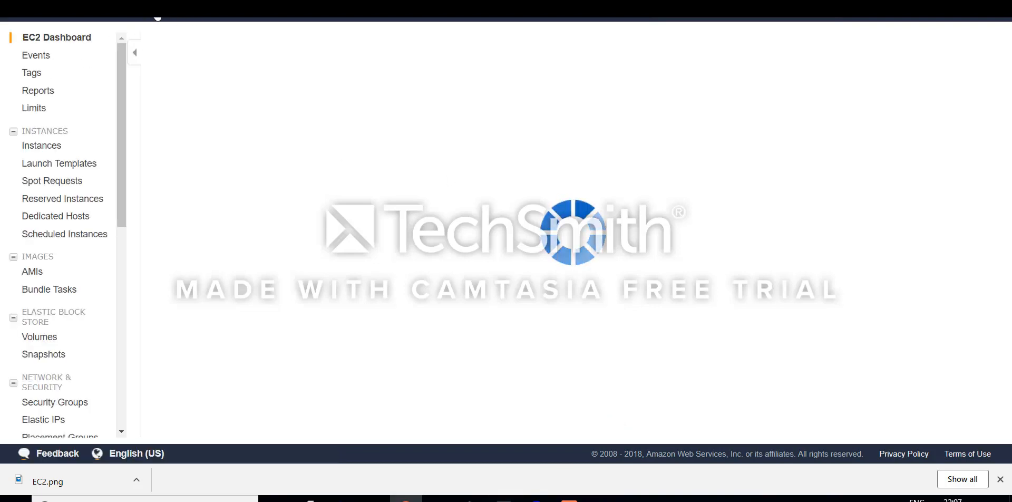
click(42, 146)
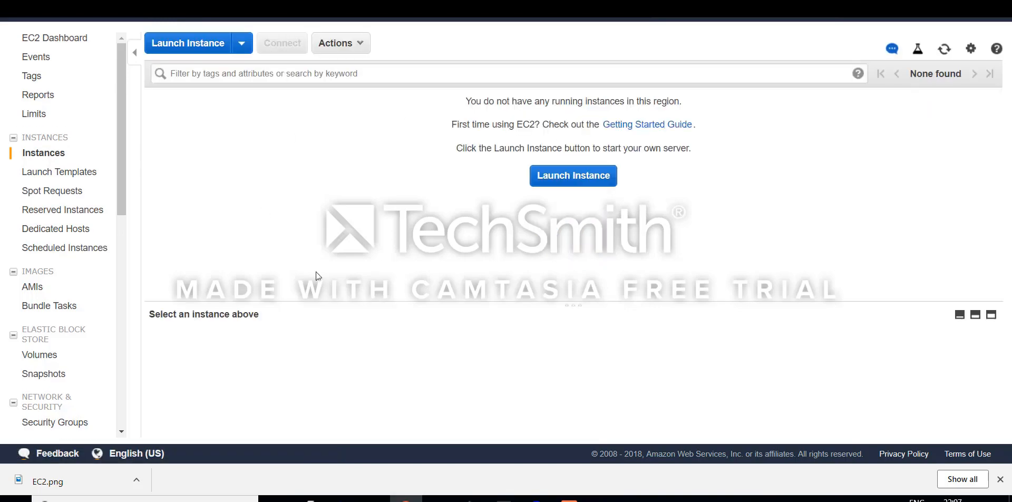
click(562, 181)
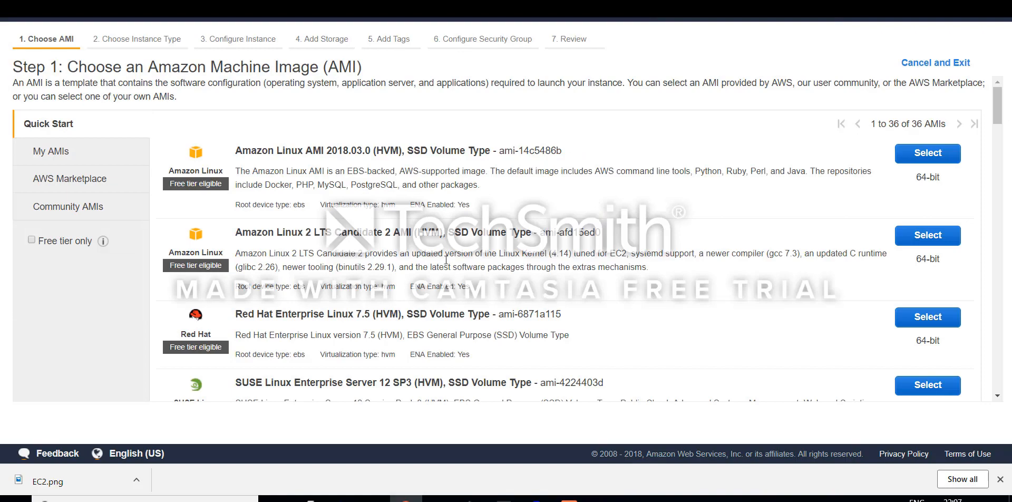
- Browse the available machine images and select Amazon Linux AMI 2018.03.0 (HVM), SSD Volume Type
scroll(345, 210, down, 4)
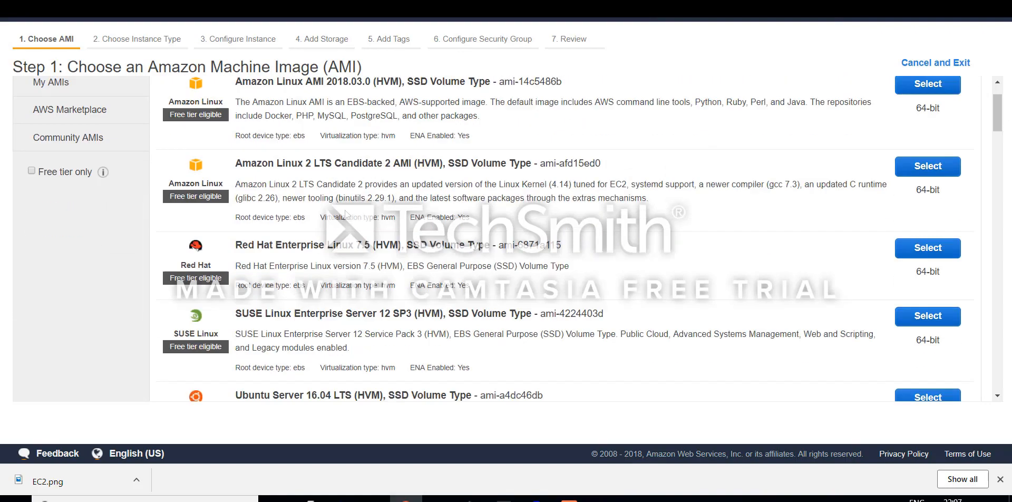
scroll(352, 280, down, 1)
scroll(351, 280, down, 15)
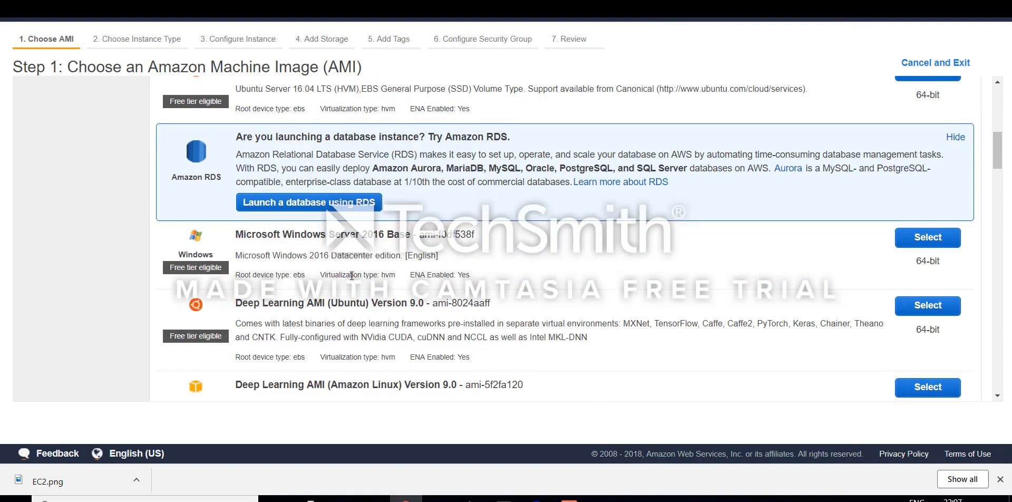
scroll(350, 279, down, 10)
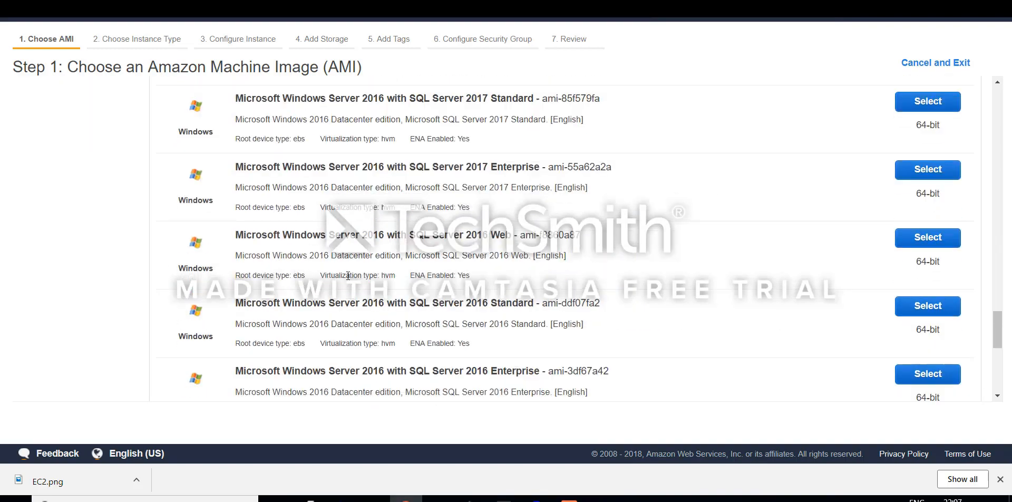
scroll(376, 302, up, 1)
scroll(375, 301, up, 20)
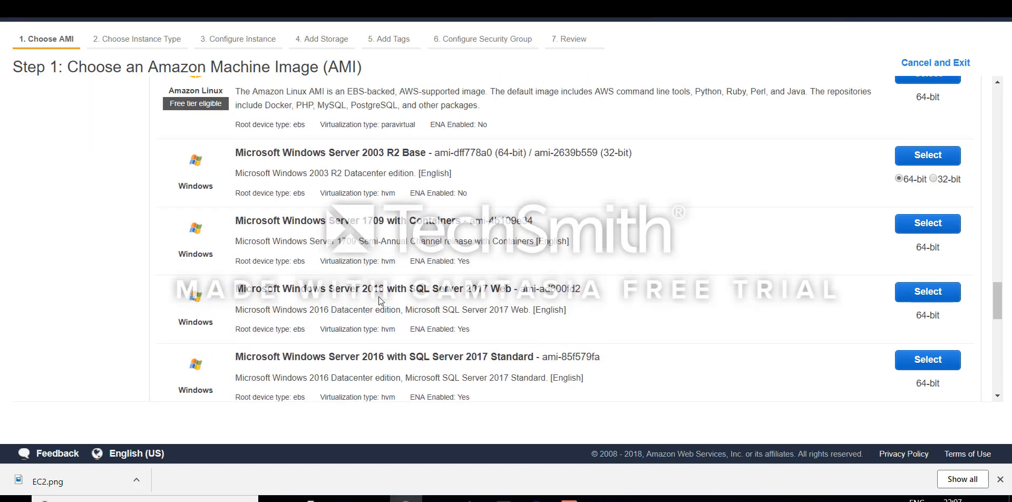
scroll(371, 289, up, 5)
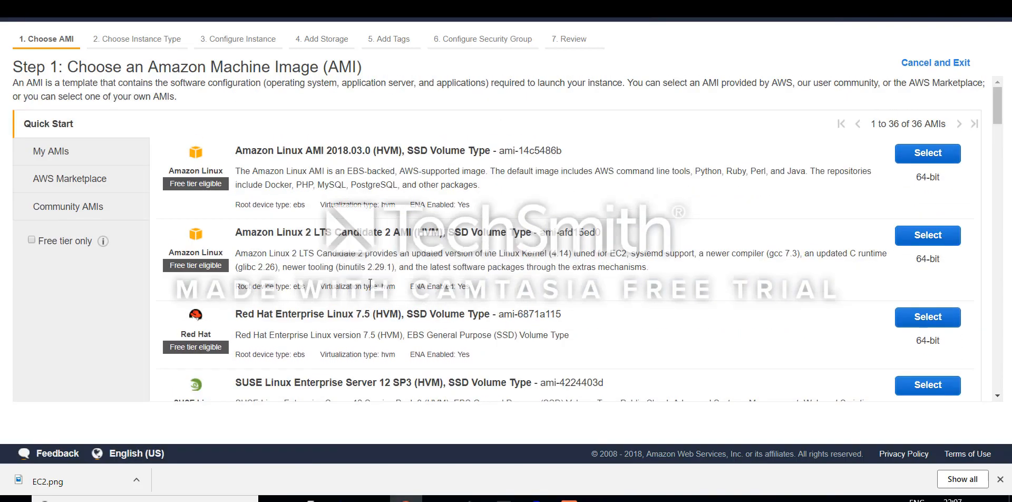
click(928, 153)
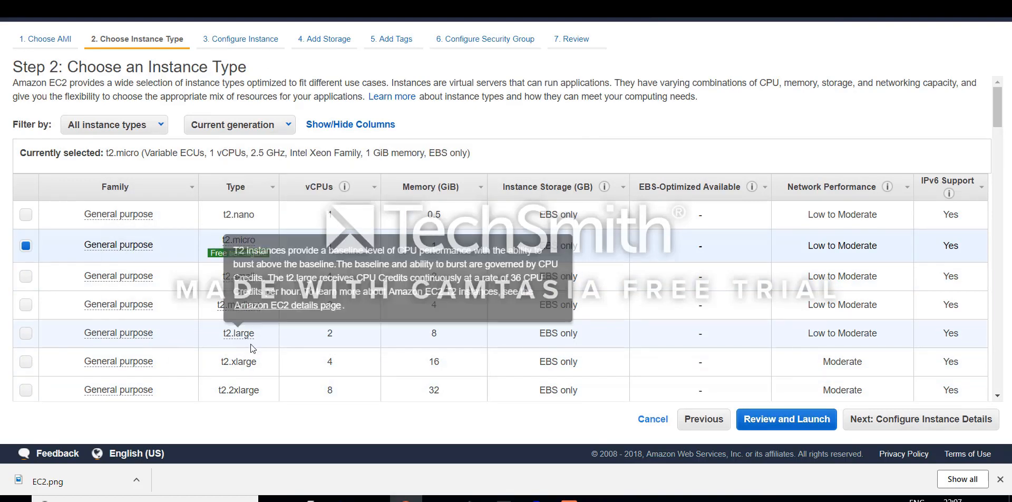
- Look through the instance types, keep the free-tier t2.micro, and continue to the instance details
scroll(251, 344, down, 4)
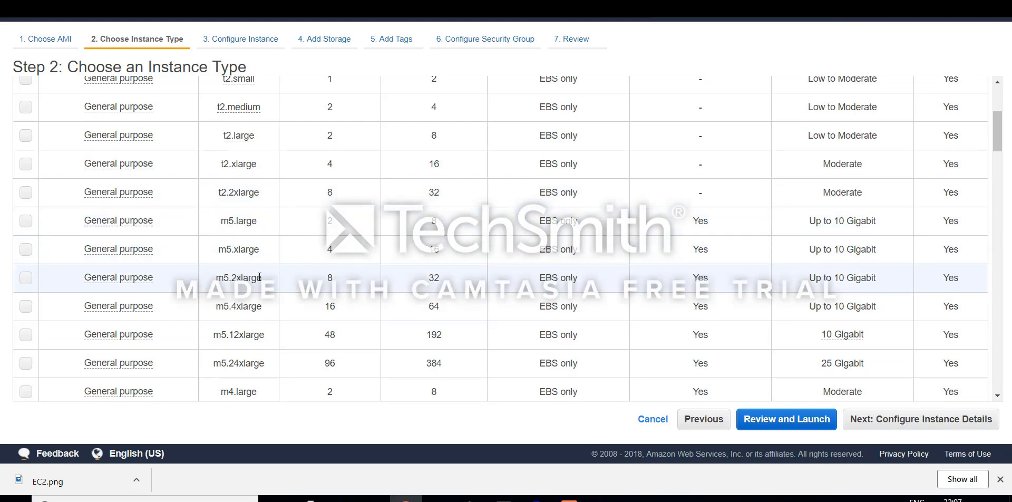
scroll(372, 253, up, 4)
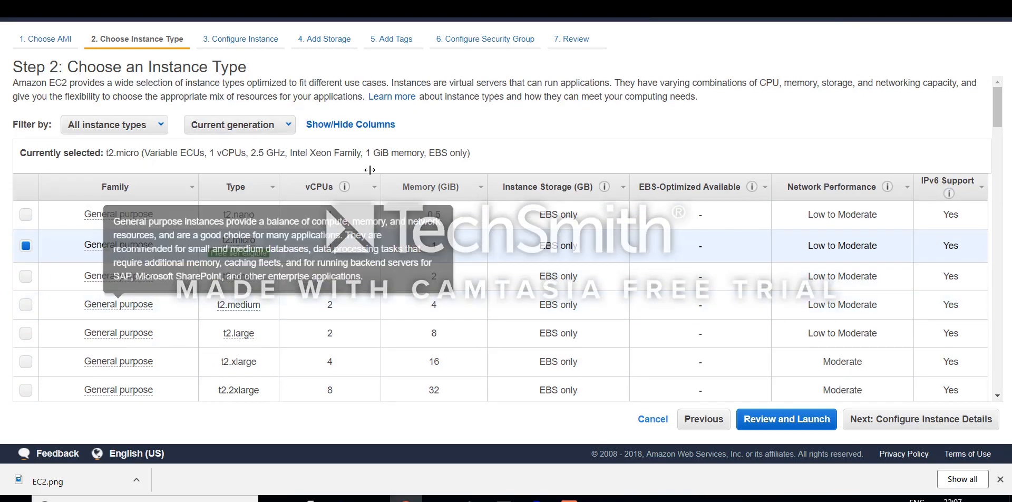
mouse_move(244, 257)
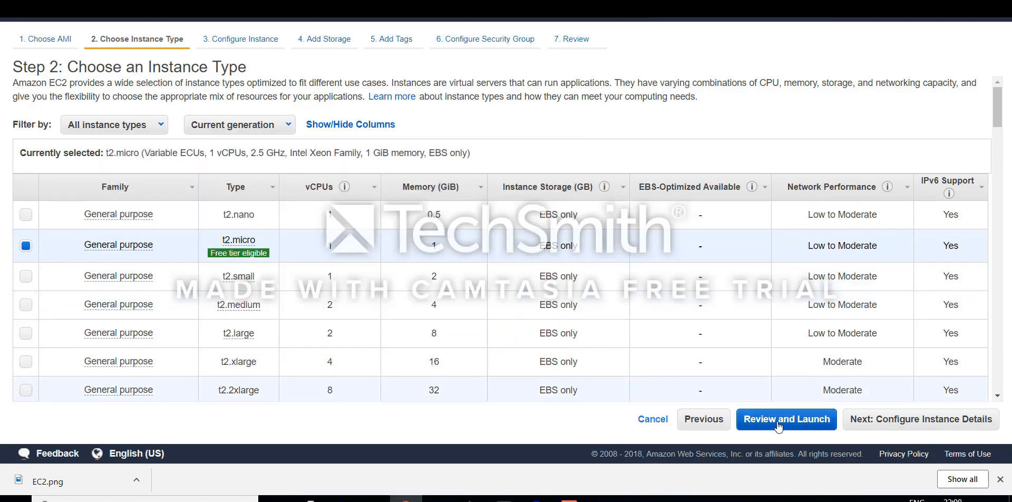
click(902, 420)
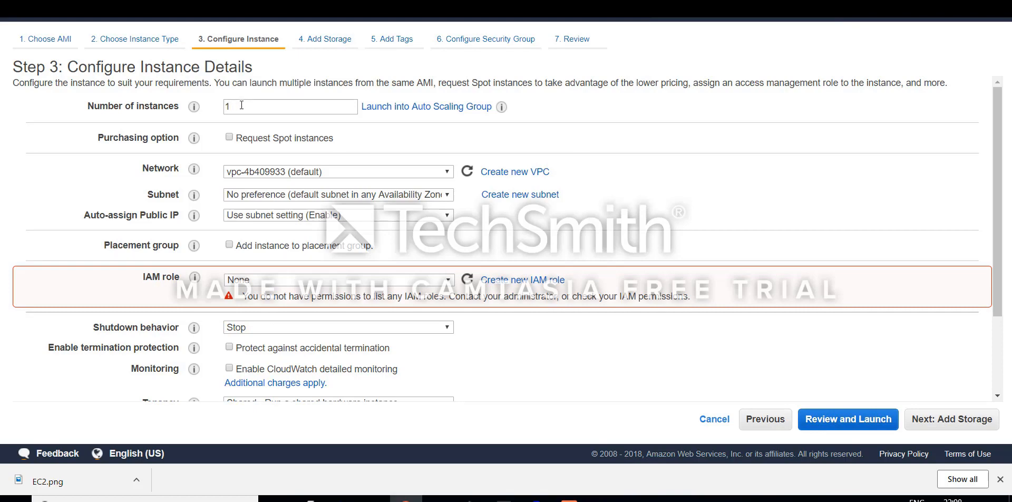
- Try 2, 3 and 4 as the number of instances, and set it back to 1
double_click(241, 105)
text(2)
key(BackSpace)
text(3)
key(BackSpace)
text(4)
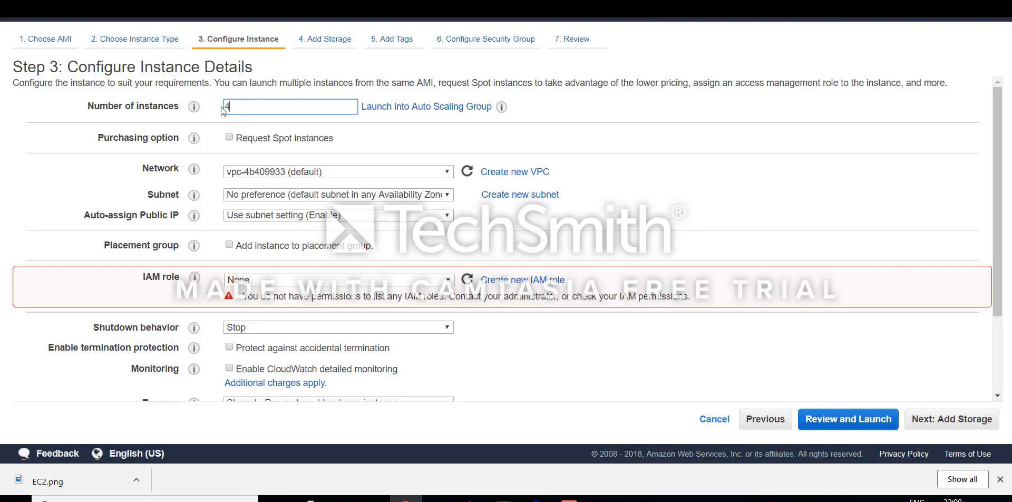
key(BackSpace)
text(1)
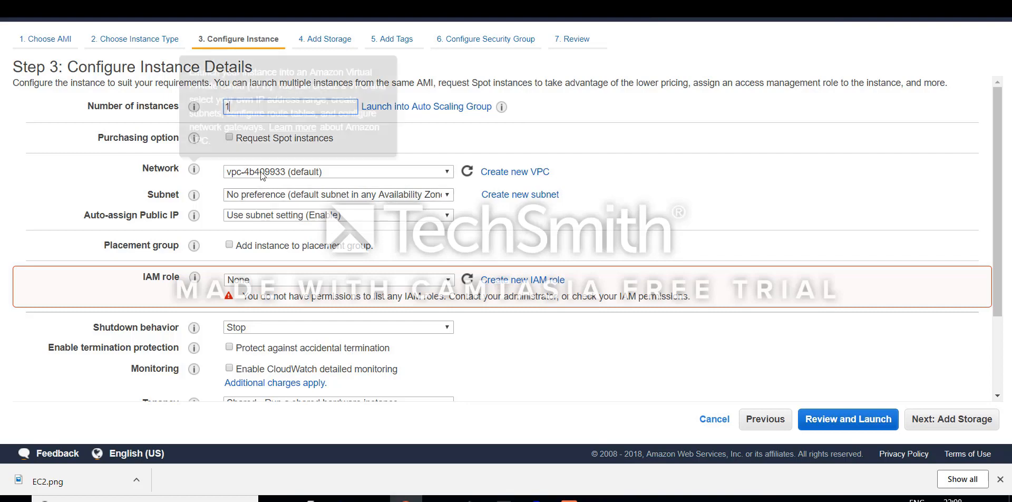
- Set the instance's network to my_vpc and its auto-assign public IP setting to Enable
click(391, 173)
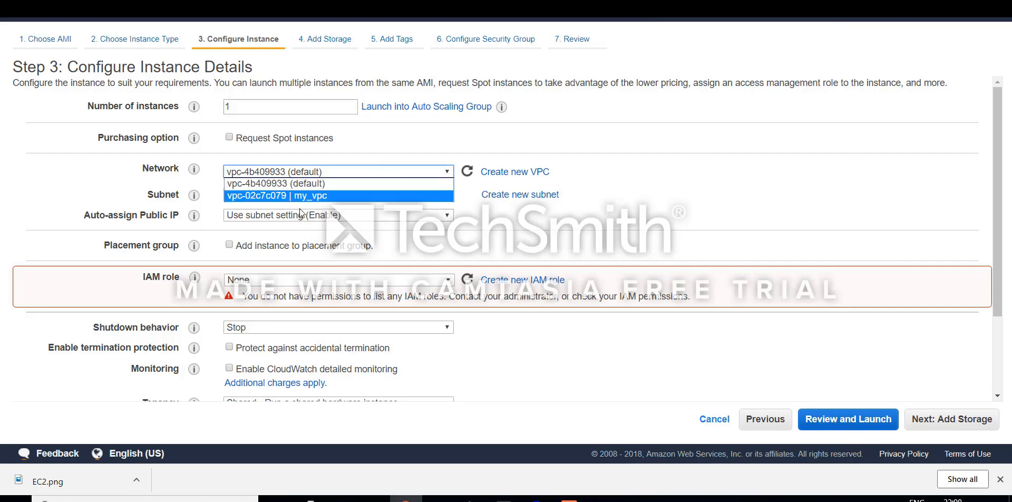
click(308, 196)
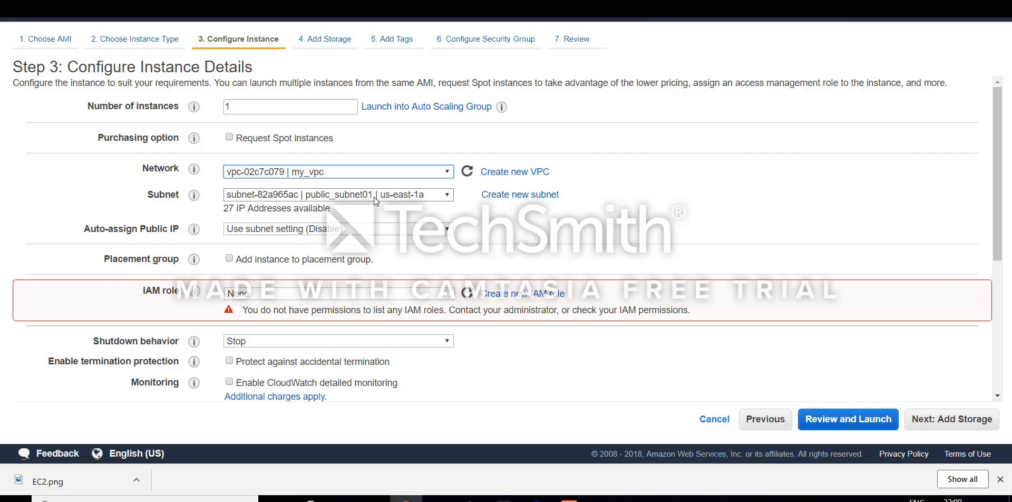
click(352, 233)
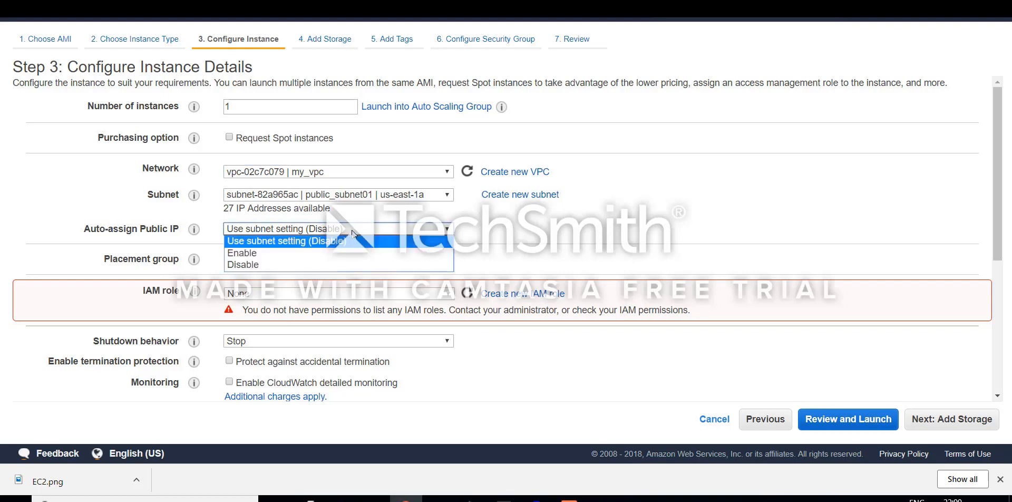
click(242, 251)
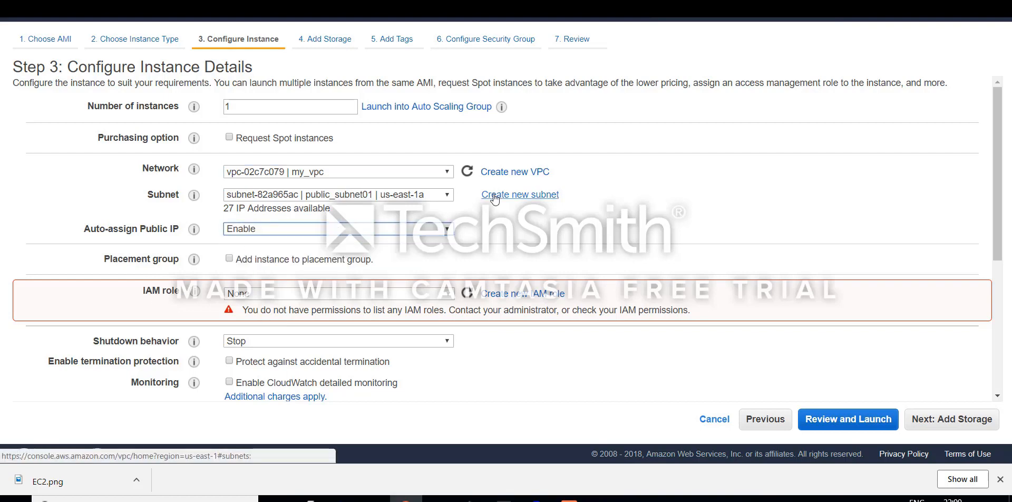
mouse_move(144, 293)
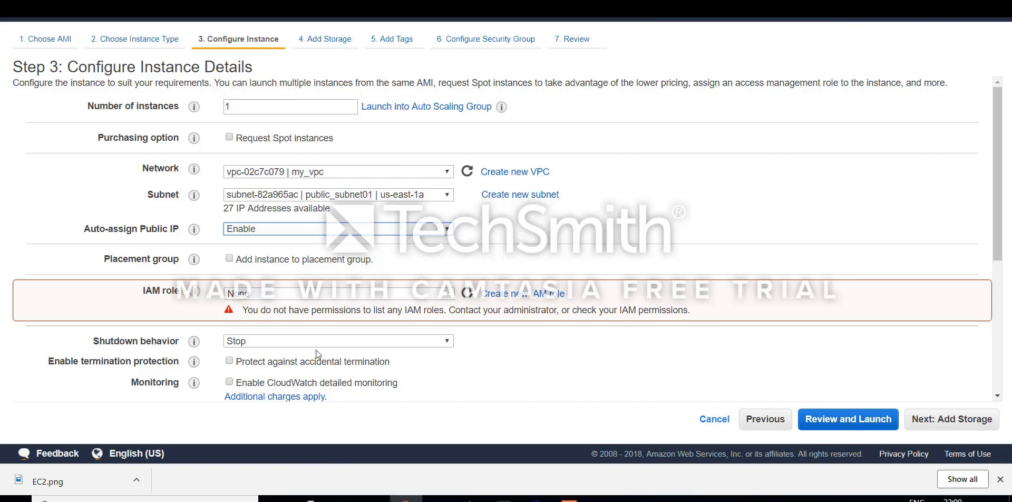
- Try adding a second network interface to the instance, and remove it again
scroll(270, 368, down, 5)
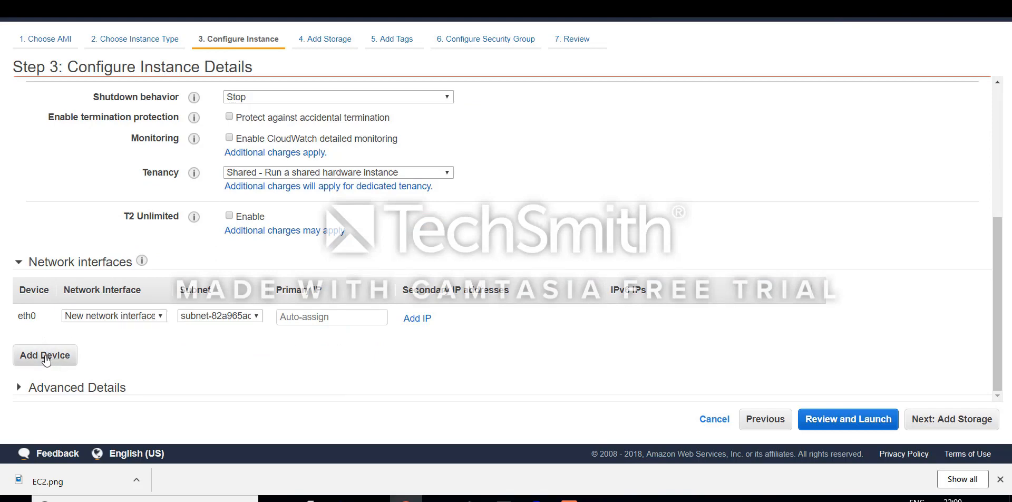
click(45, 356)
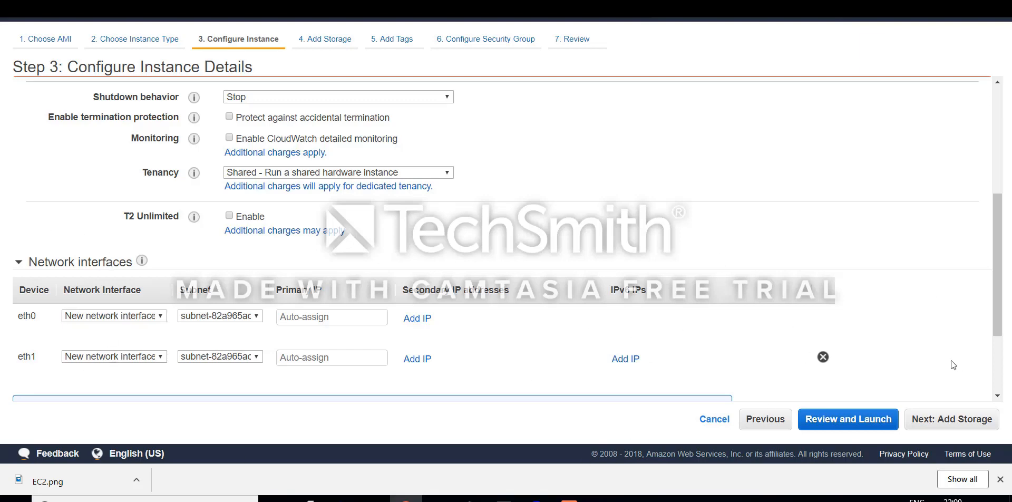
click(823, 357)
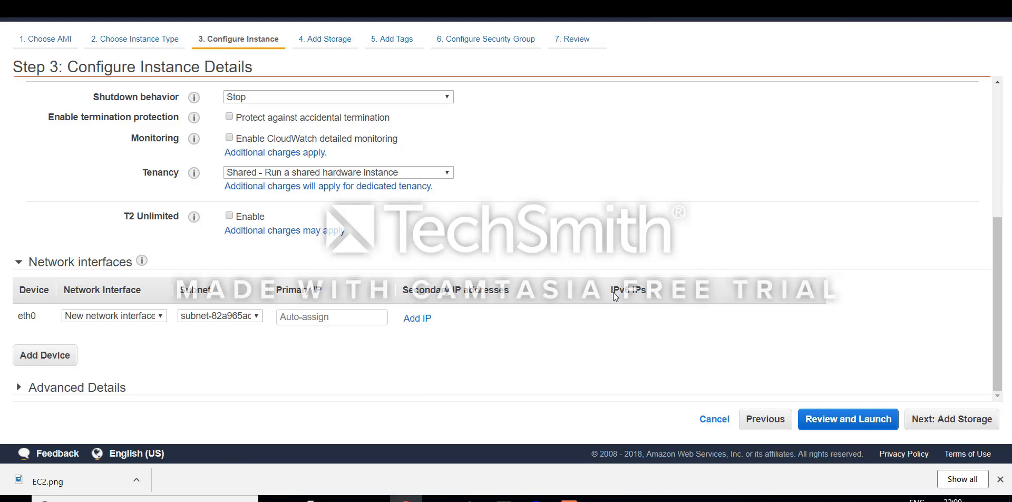
- Continue to the storage settings, set the root volume size to 50 GiB, and proceed to the tags
click(947, 422)
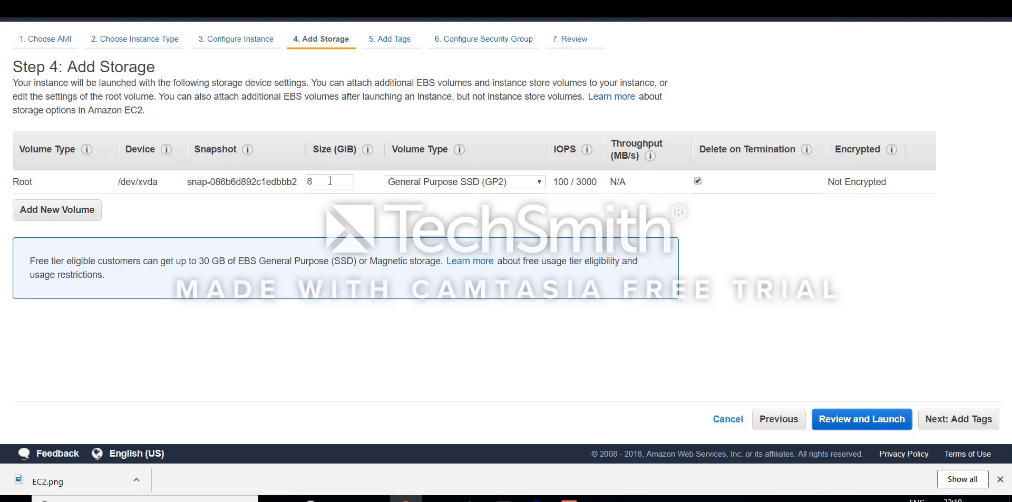
double_click(330, 182)
text(50)
click(960, 420)
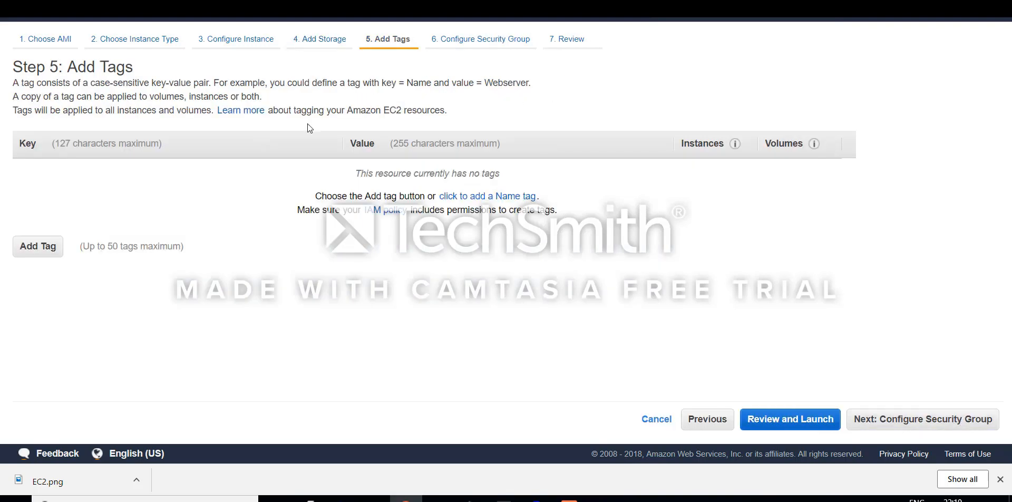
- Add a tag with the key Production-Server and continue to the security group configuration
click(38, 253)
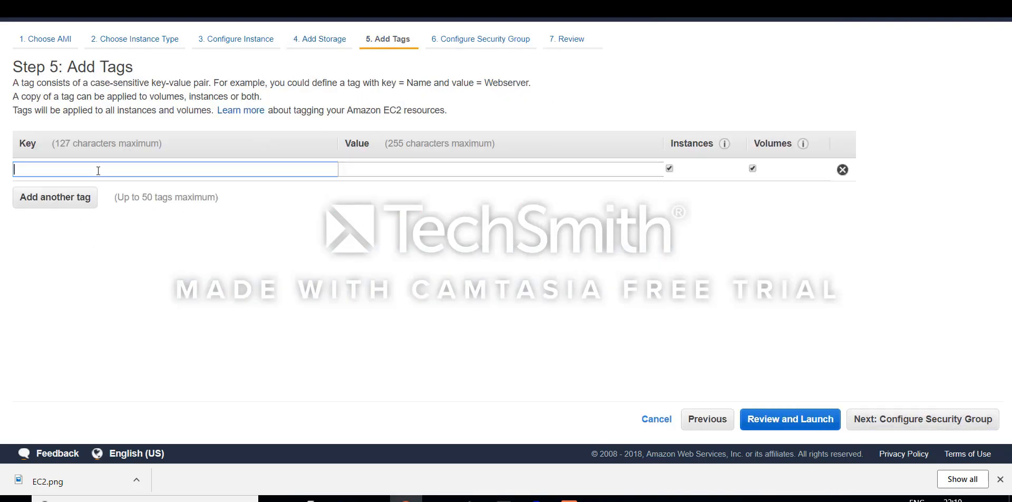
text(Production-Server)
click(920, 425)
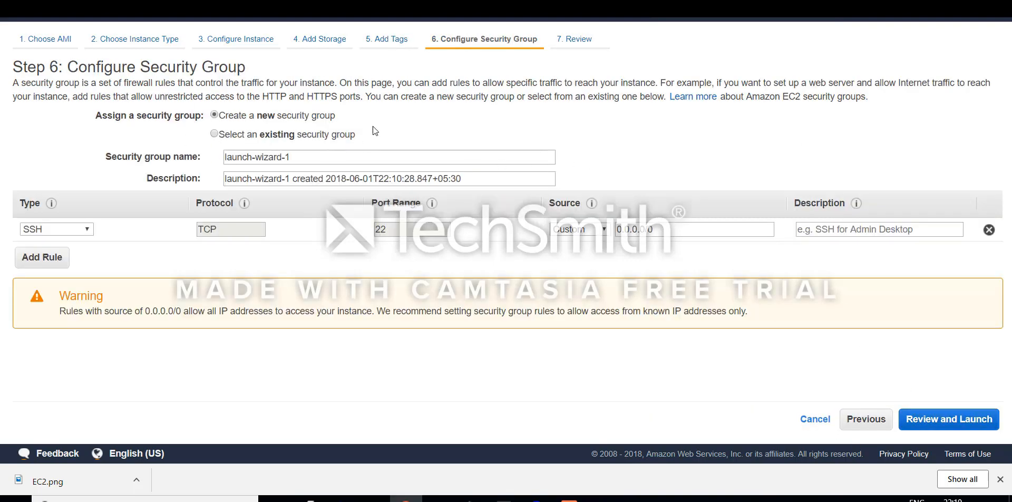
- Check the existing security groups, return to creating the new launch-wizard-1 group, and proceed to the launch review
click(215, 135)
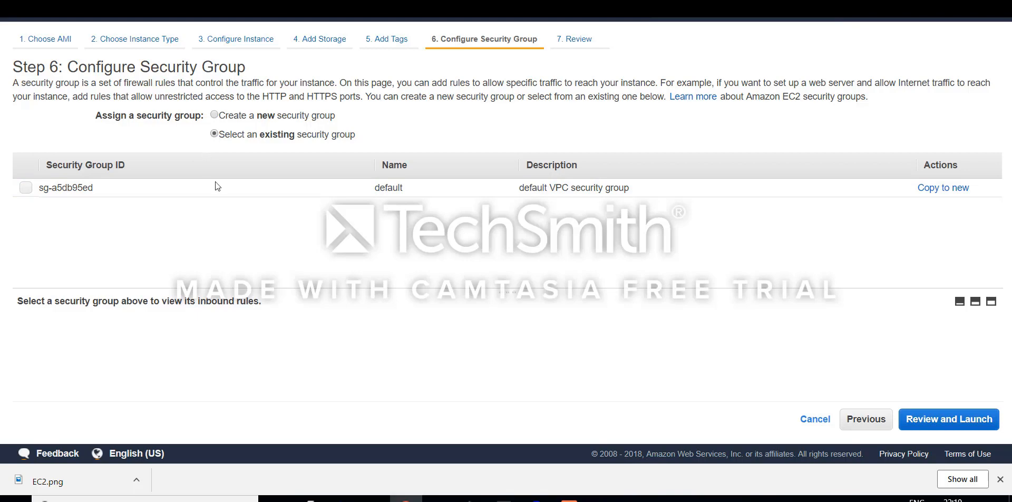
click(214, 115)
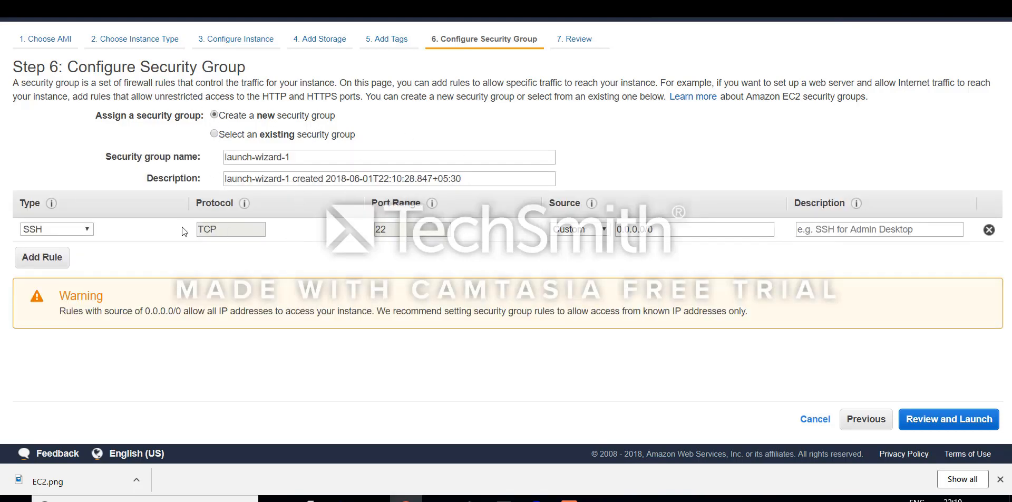
click(931, 421)
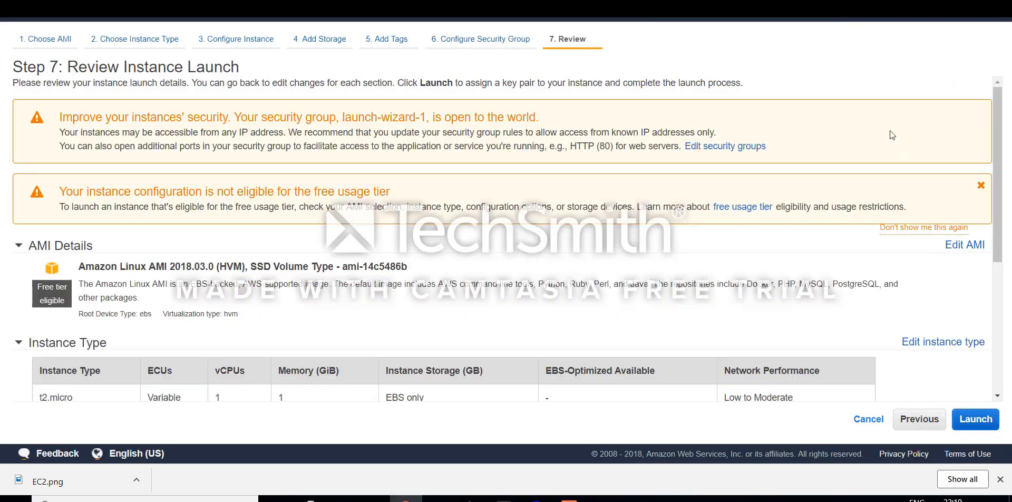
- Review the launch summary down to the security group's SSH rule and its source, and proceed to the key pair selection
scroll(514, 264, down, 5)
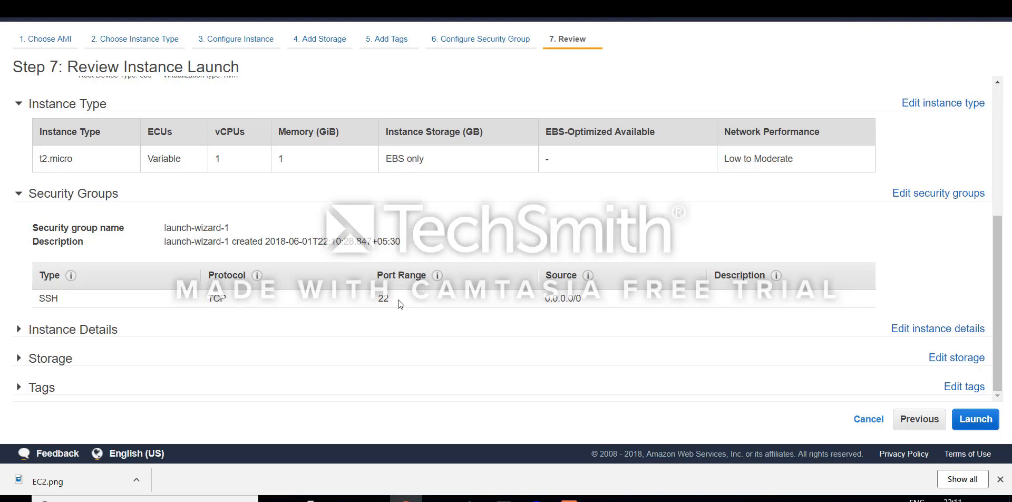
drag(603, 296, 552, 299)
click(975, 420)
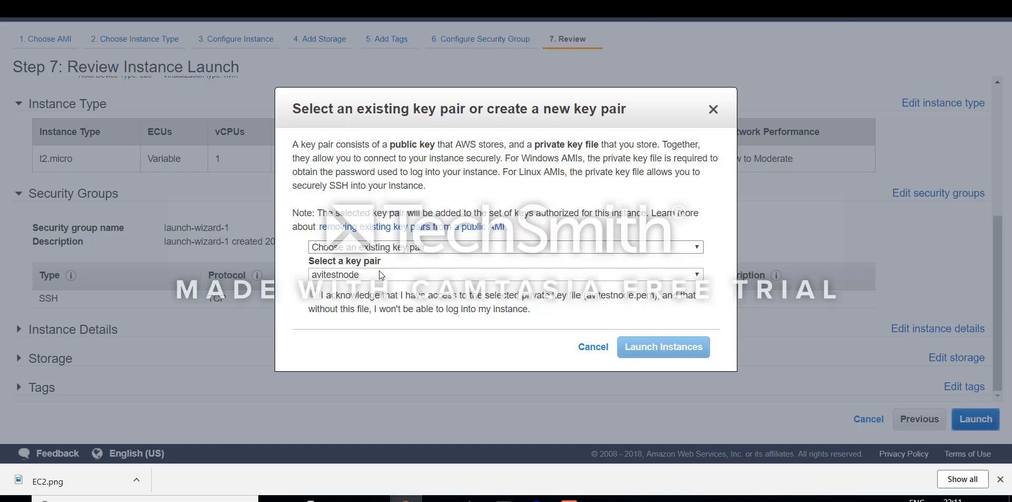
- Create a new key pair named production and download its private key file
click(421, 249)
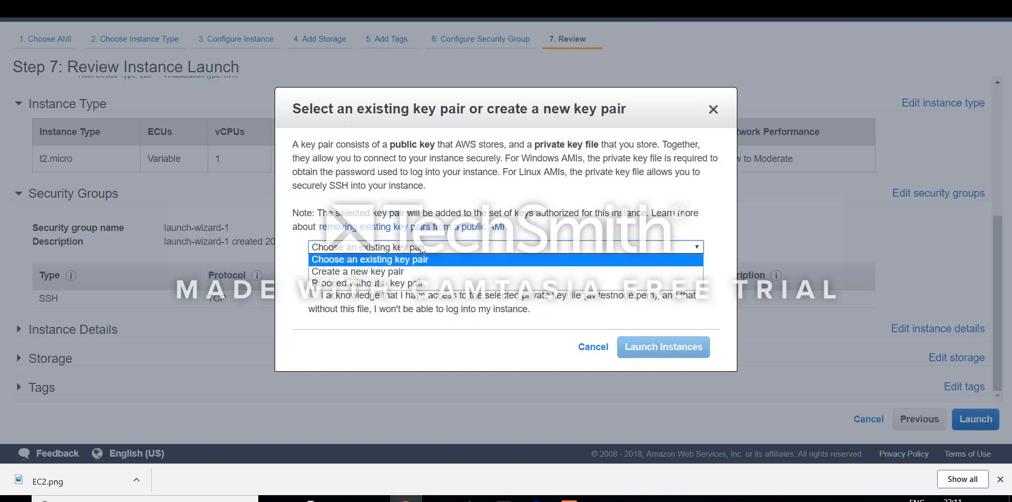
click(397, 272)
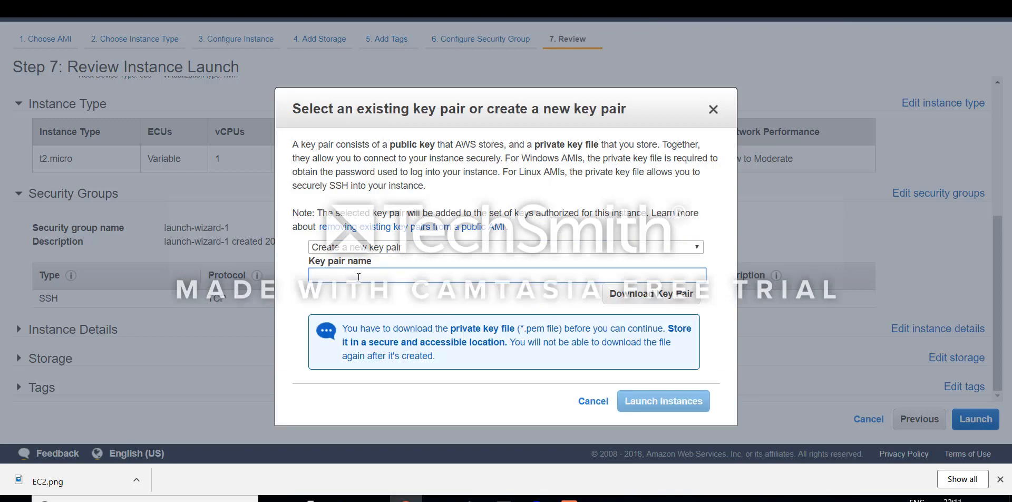
text(production)
click(421, 248)
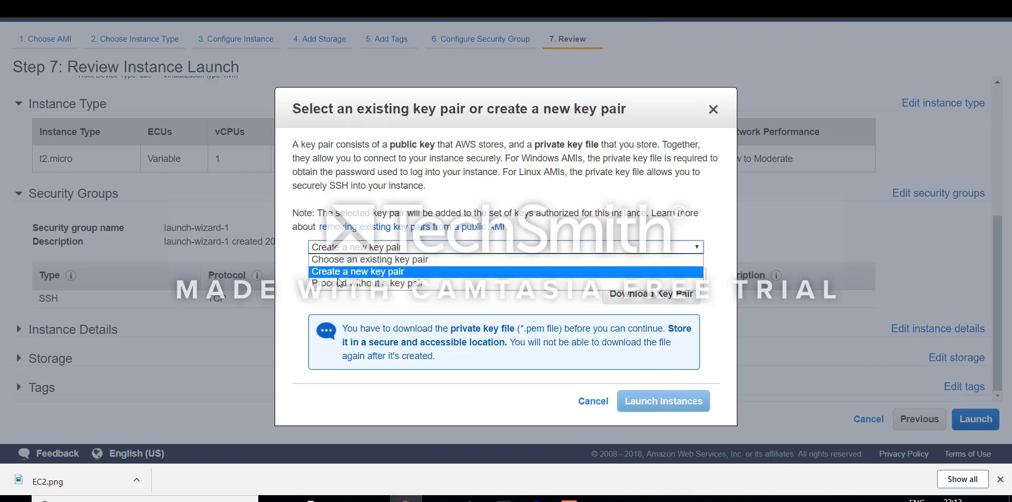
click(362, 271)
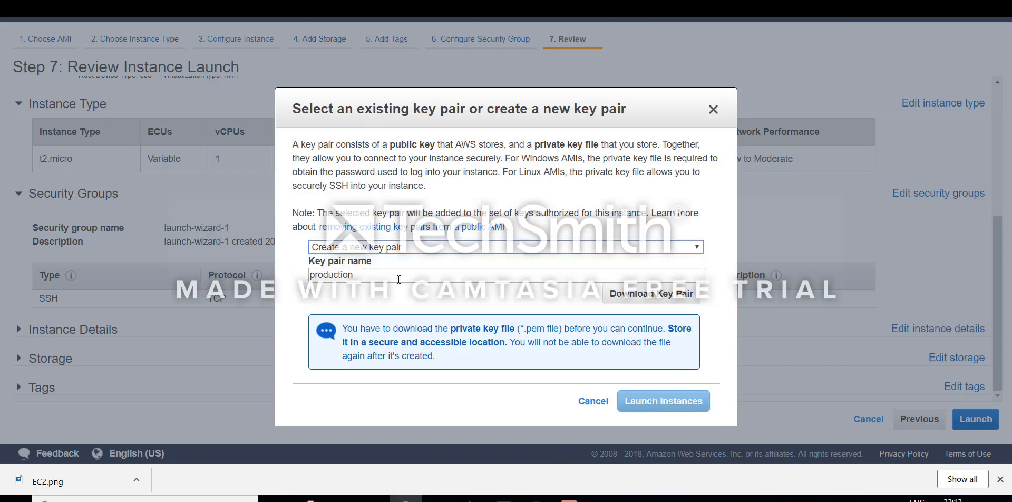
click(461, 271)
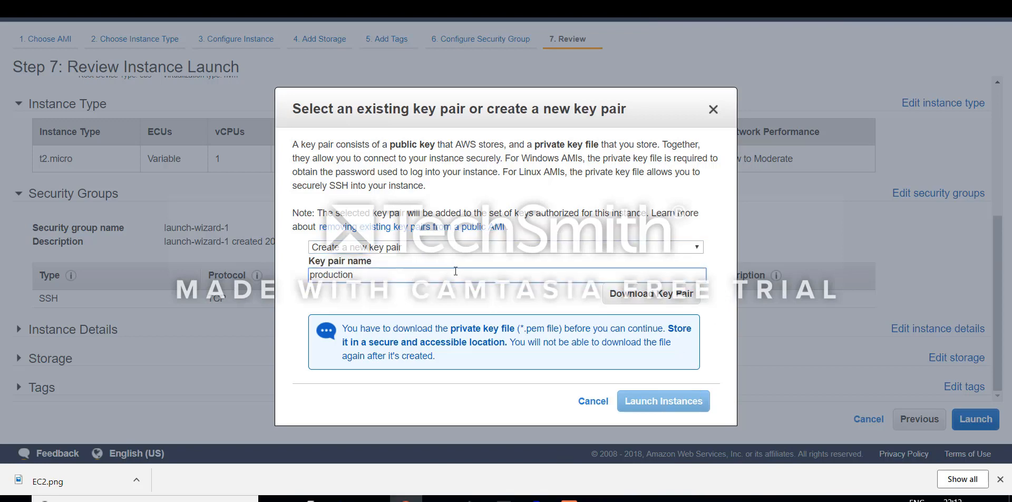
click(661, 296)
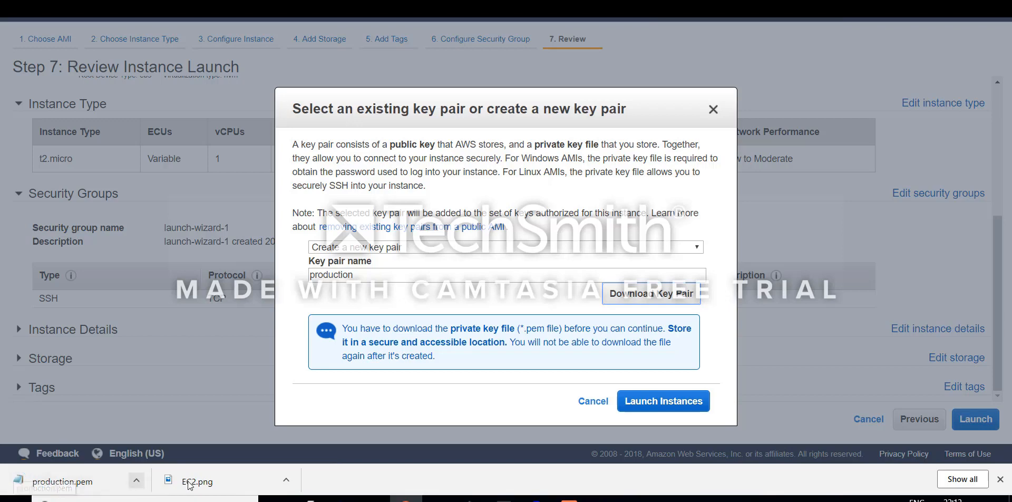
- Launch the instance and show its launch log
click(663, 402)
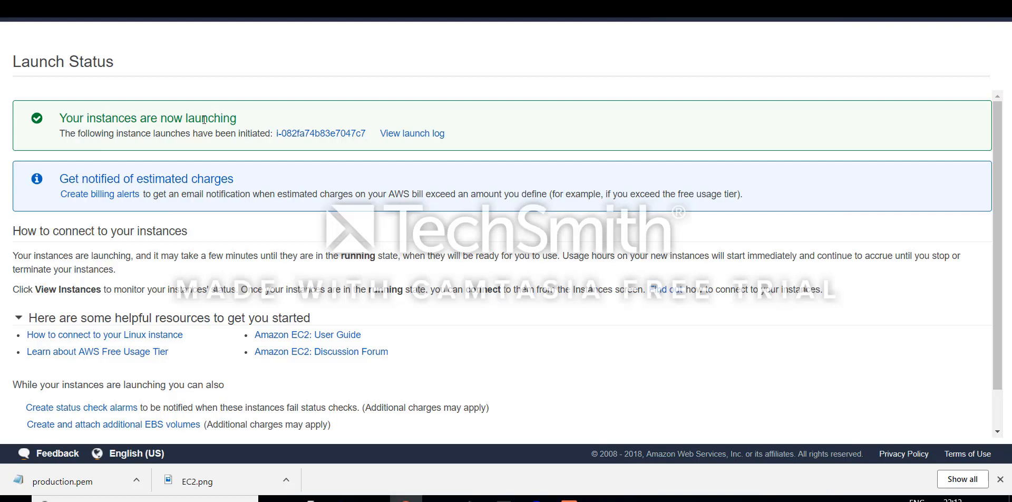
click(418, 138)
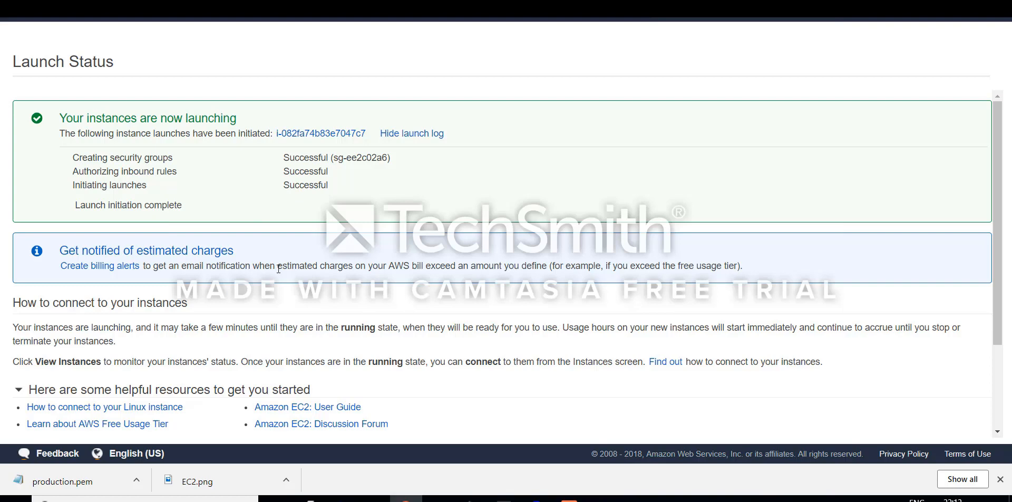
- Open the launched instance's entry, refresh its state, and examine its public IP, private IP and other description details
click(320, 138)
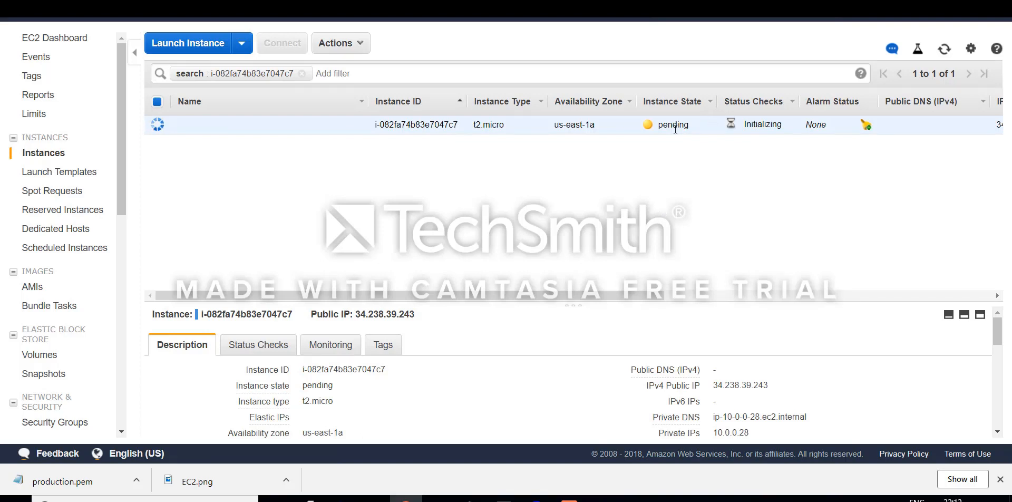
click(944, 49)
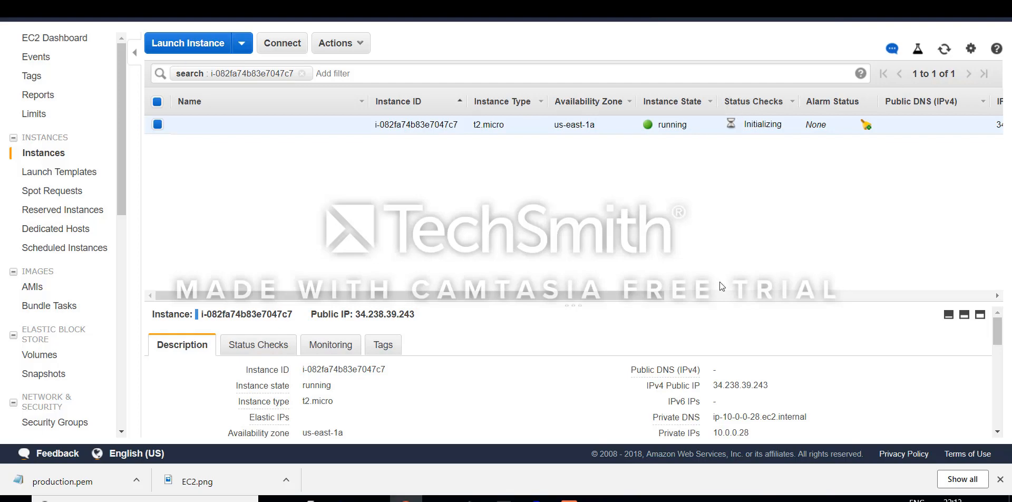
drag(769, 385, 711, 391)
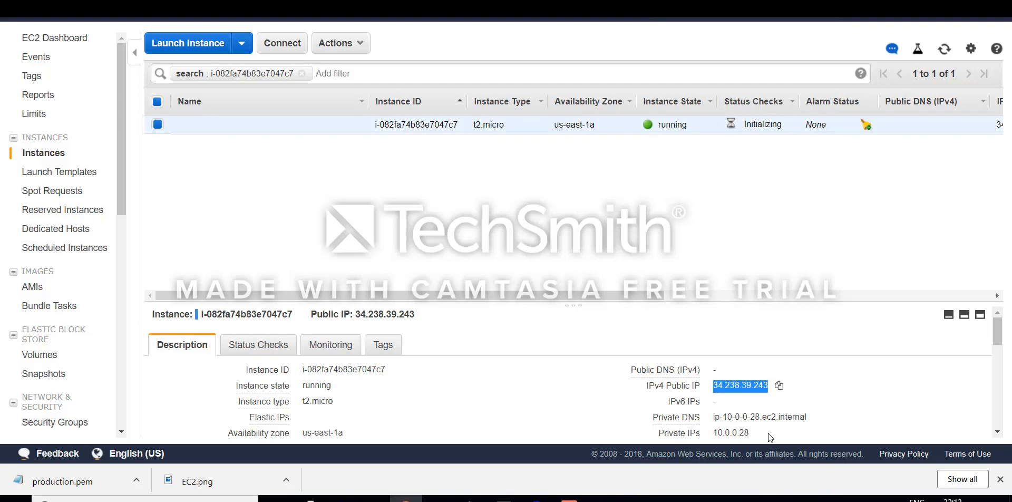
drag(770, 437, 710, 354)
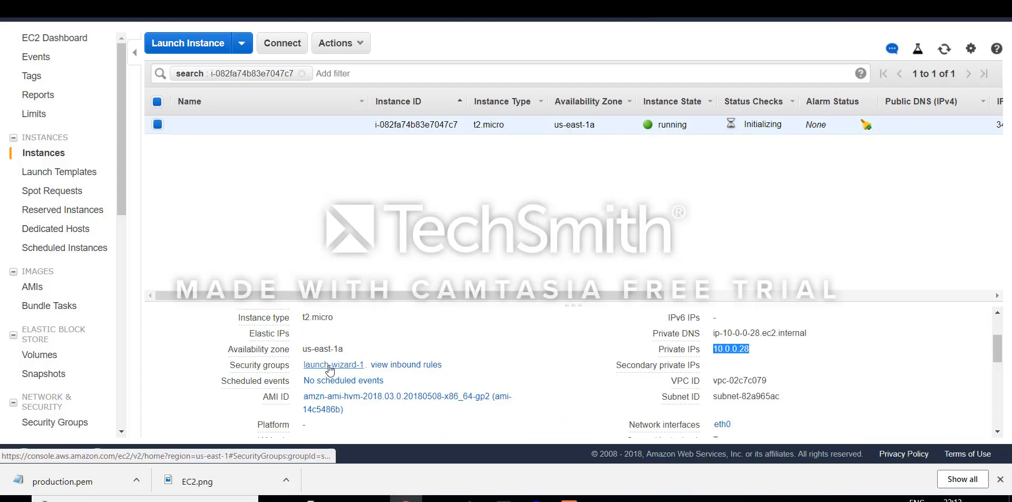
scroll(459, 357, down, 5)
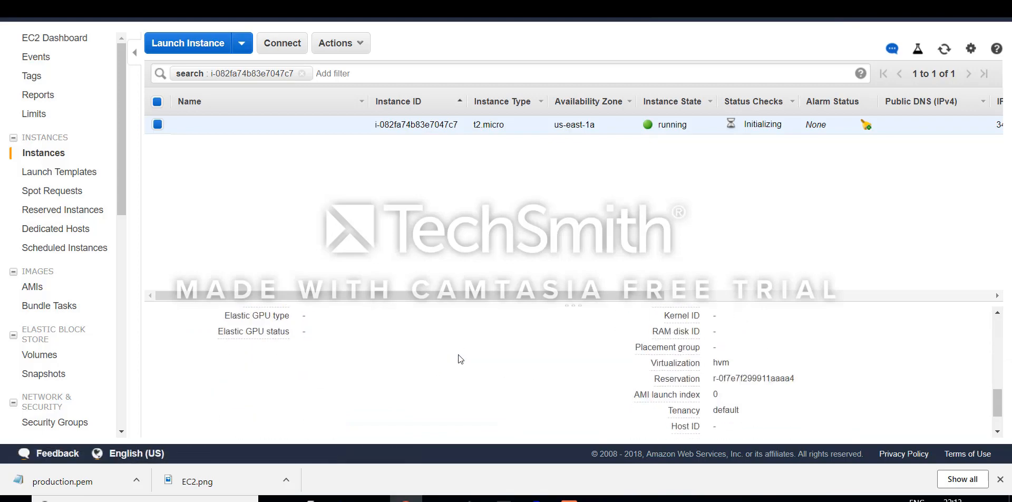
scroll(457, 358, up, 5)
- Name the new instance Production-Server in the instances list
mouse_move(240, 125)
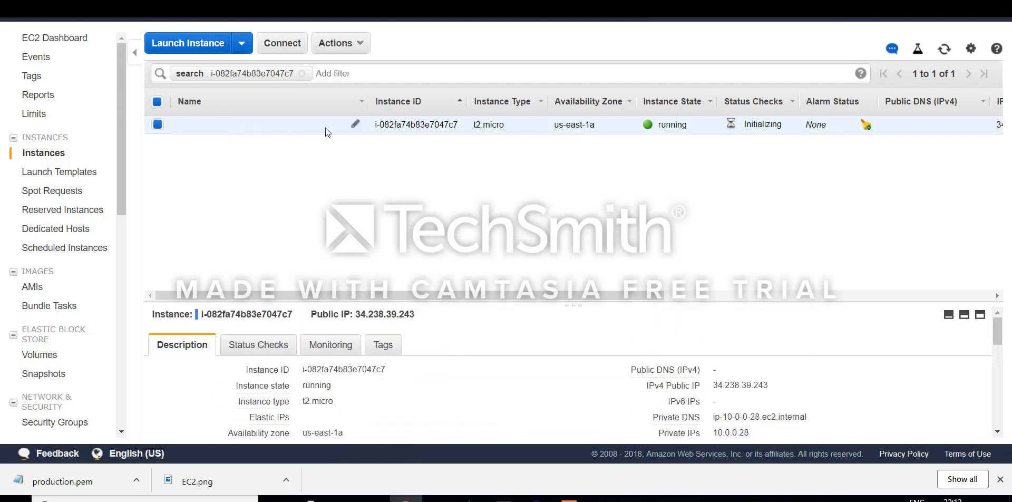
click(355, 124)
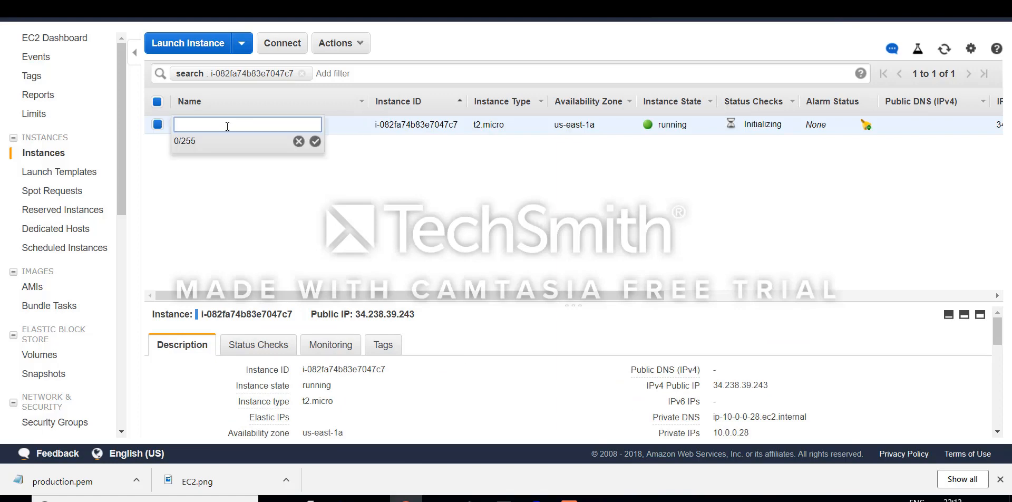
text(Production-Server)
click(315, 142)
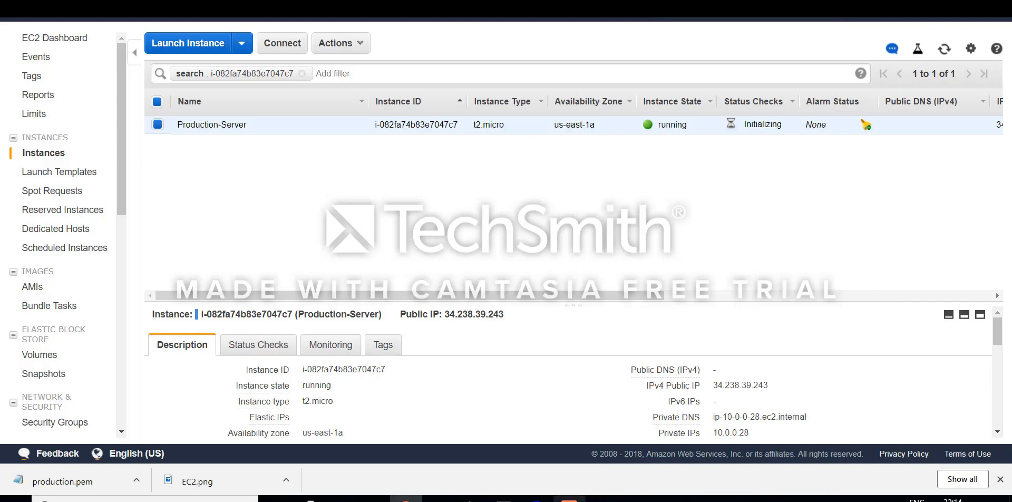
click(405, 498)
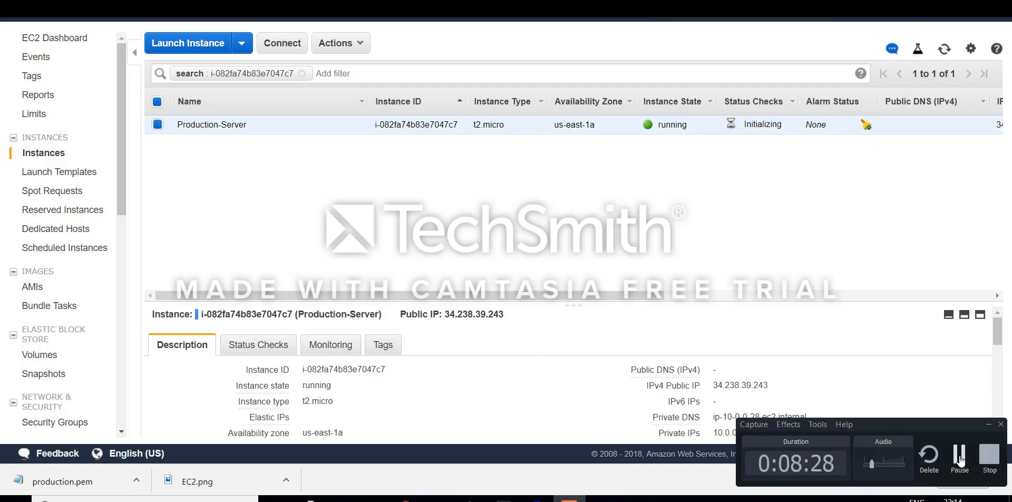